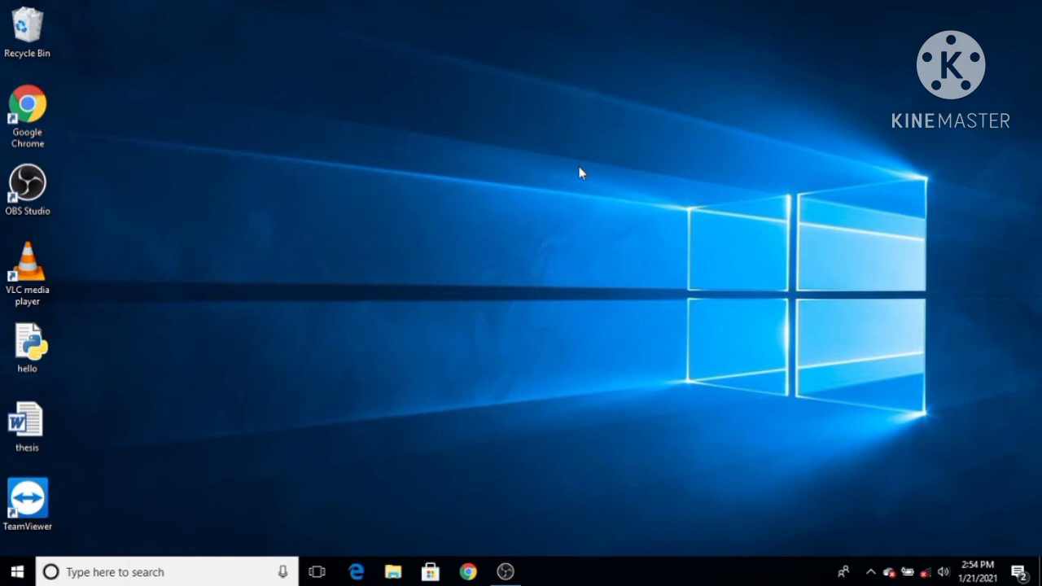
- Go from Start to Settings > Update & Security > Windows Defender and launch Windows Defender Security Center
{"action": "left_click", "coordinate": [25, 562]}
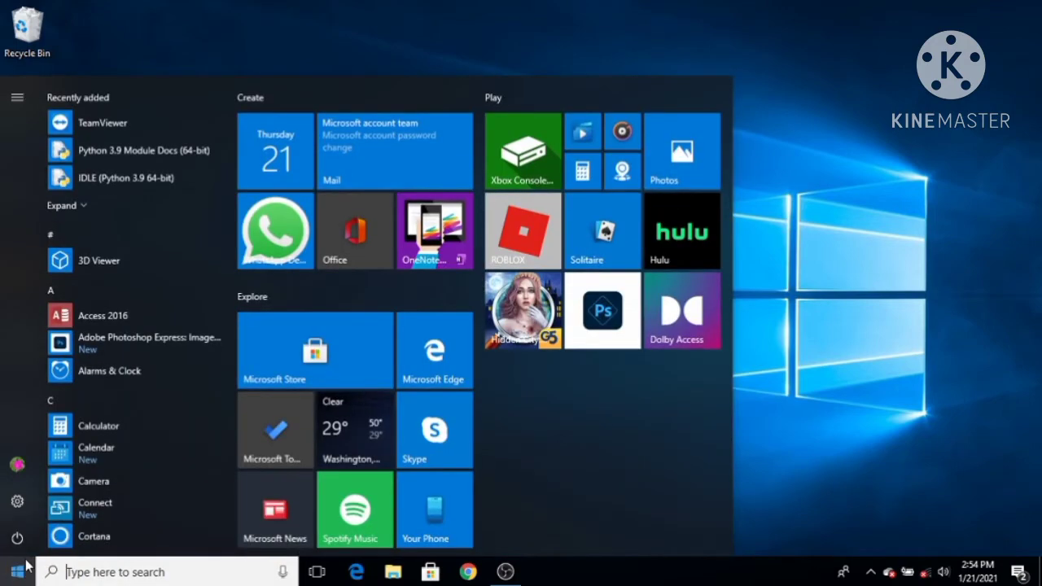
{"action": "left_click", "coordinate": [17, 503]}
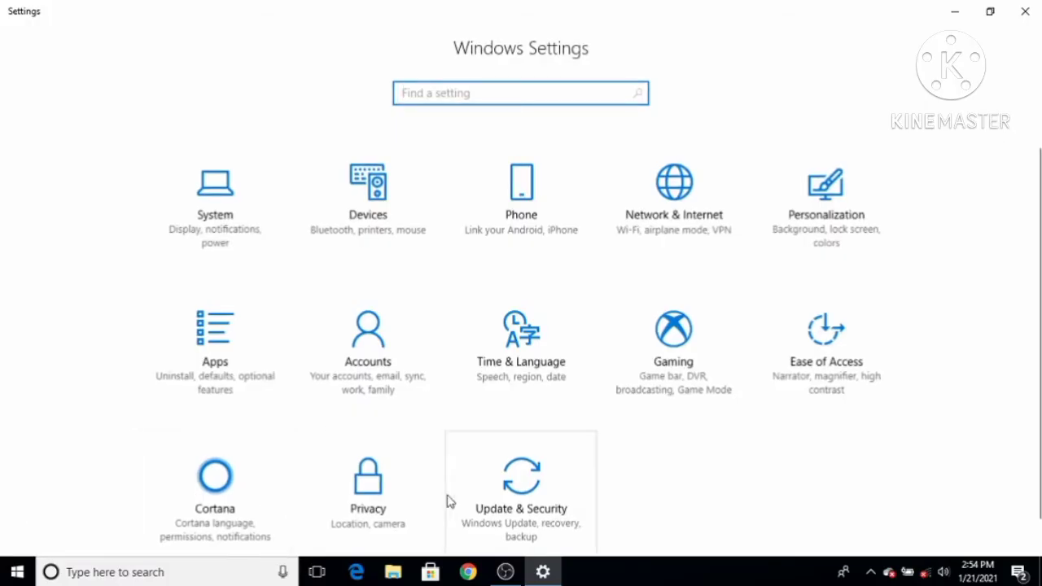
{"action": "left_click", "coordinate": [527, 498]}
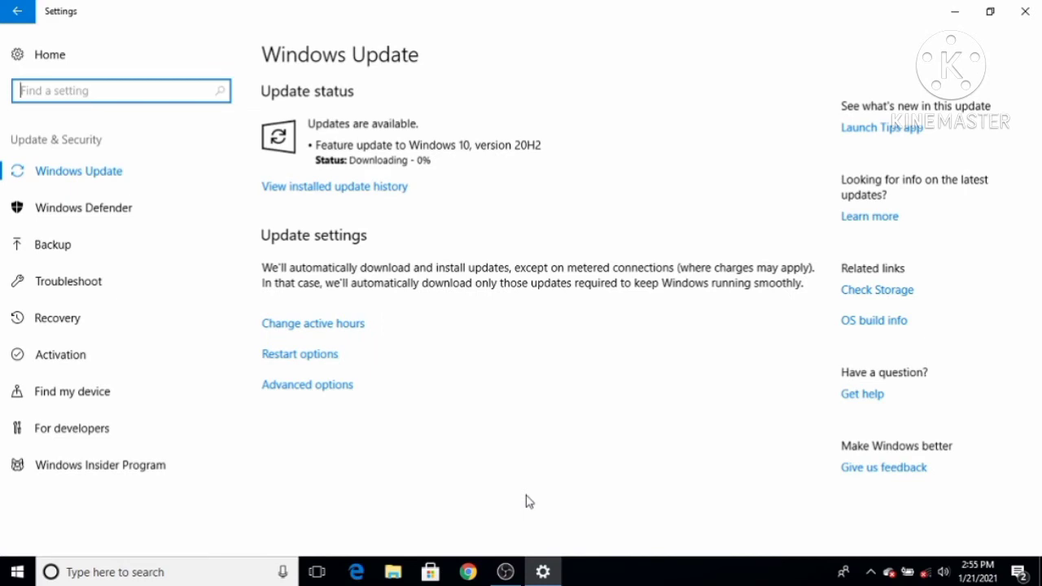
{"action": "left_click", "coordinate": [128, 227]}
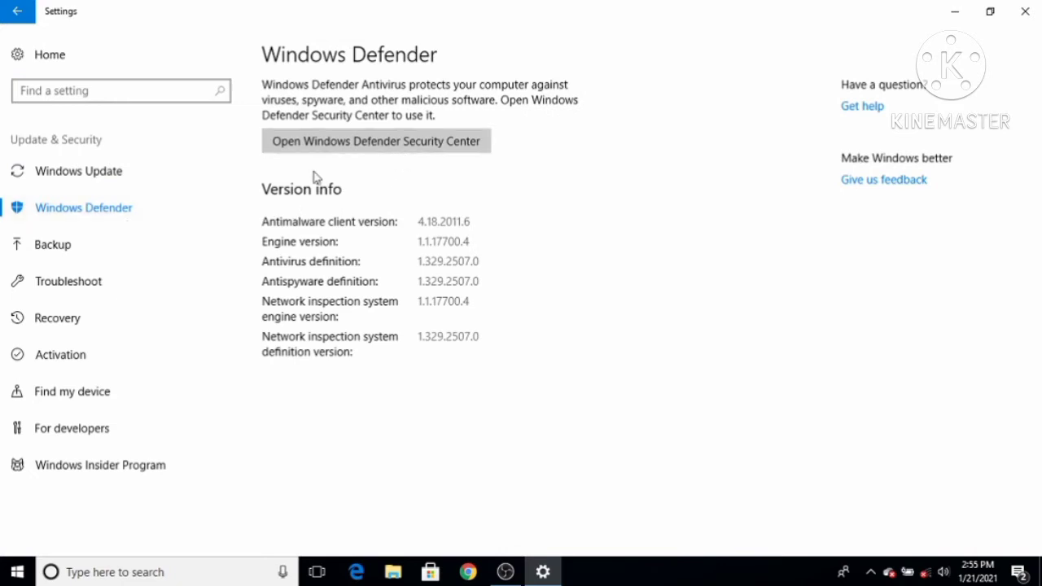
{"action": "left_click", "coordinate": [391, 143]}
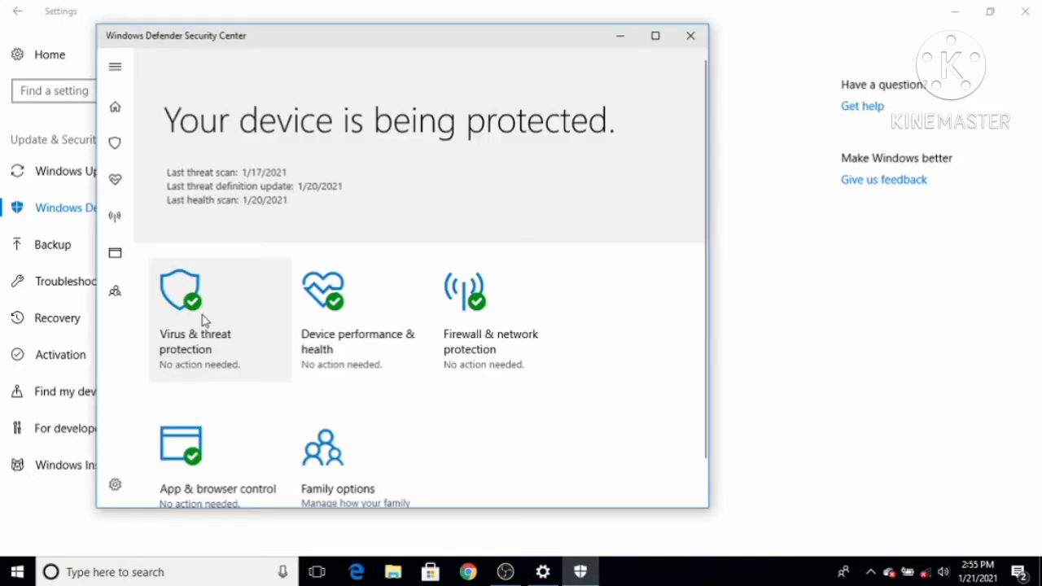
- In Virus & threat protection settings, switch Real-time protection off, then back on
{"action": "left_click", "coordinate": [206, 321]}
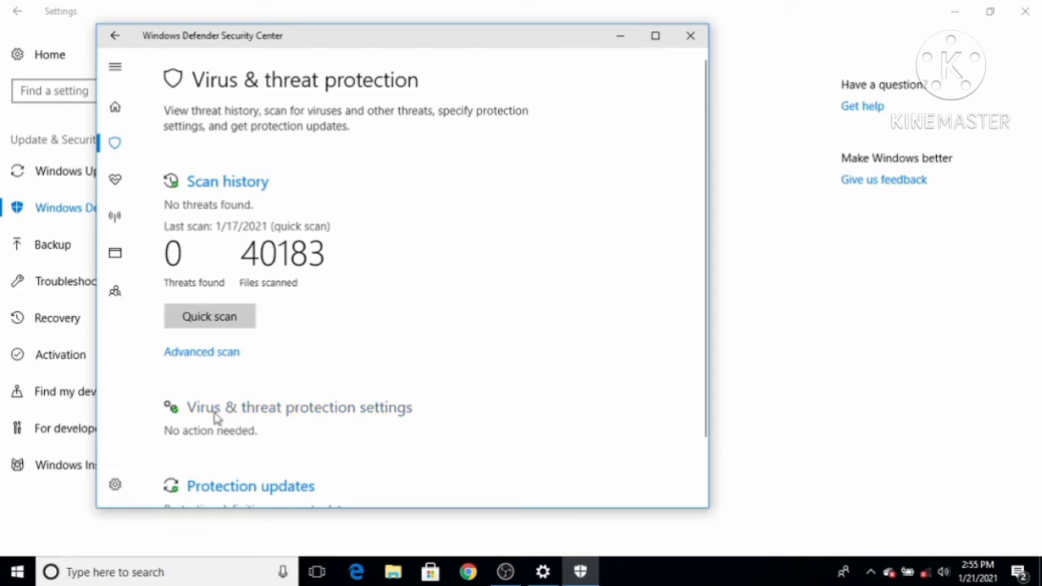
{"action": "left_click", "coordinate": [283, 417]}
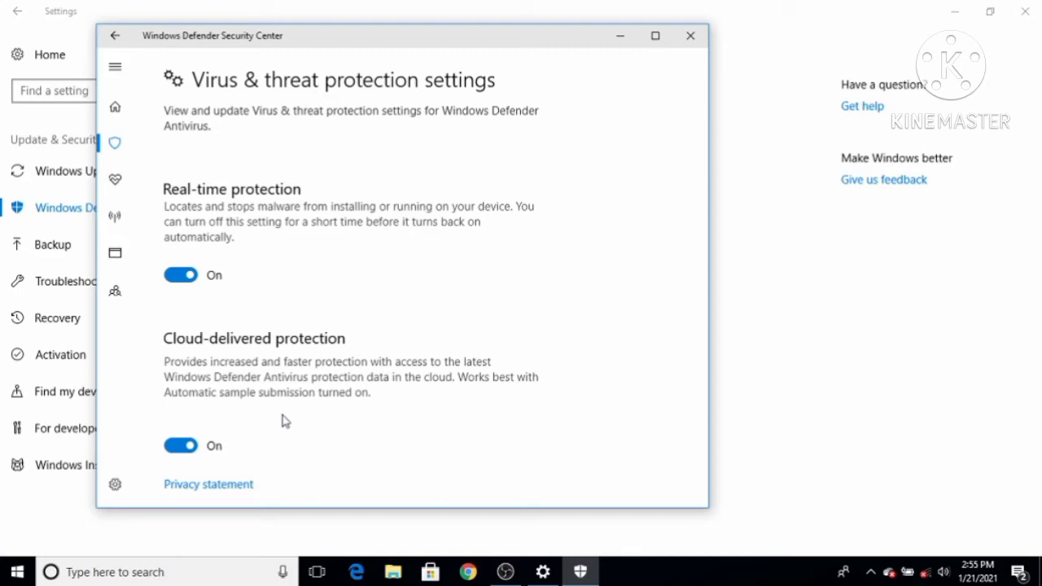
{"action": "left_click", "coordinate": [180, 278]}
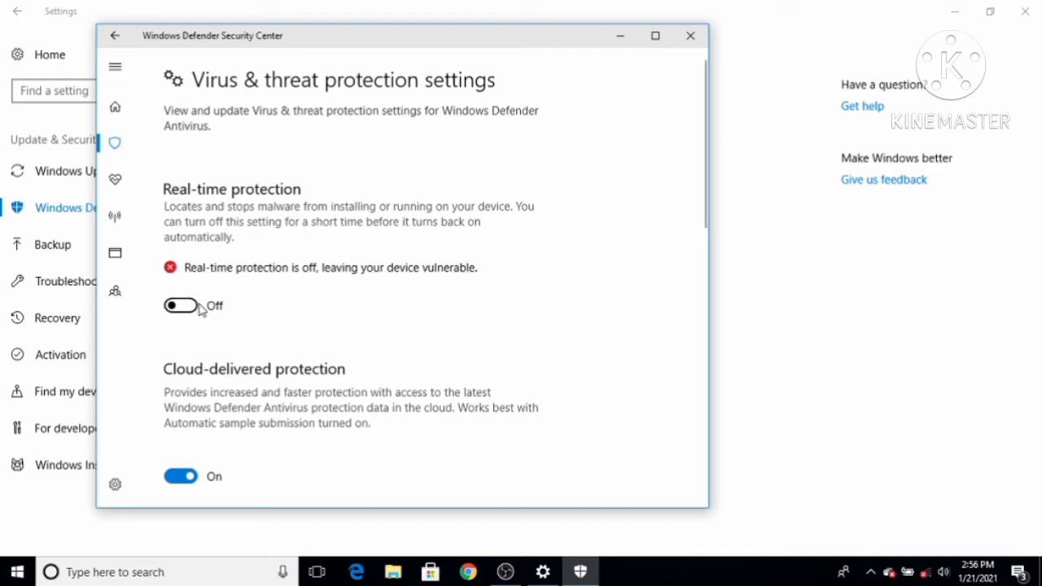
{"action": "left_click", "coordinate": [194, 307]}
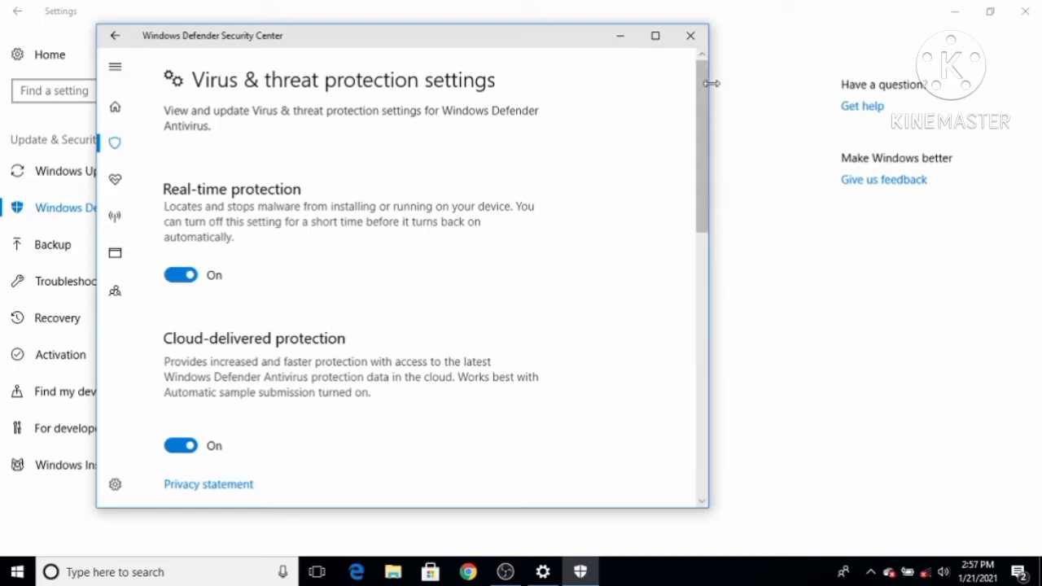
- Close Windows Defender Security Center and minimize the Settings window to reveal the desktop
{"action": "left_click", "coordinate": [692, 37]}
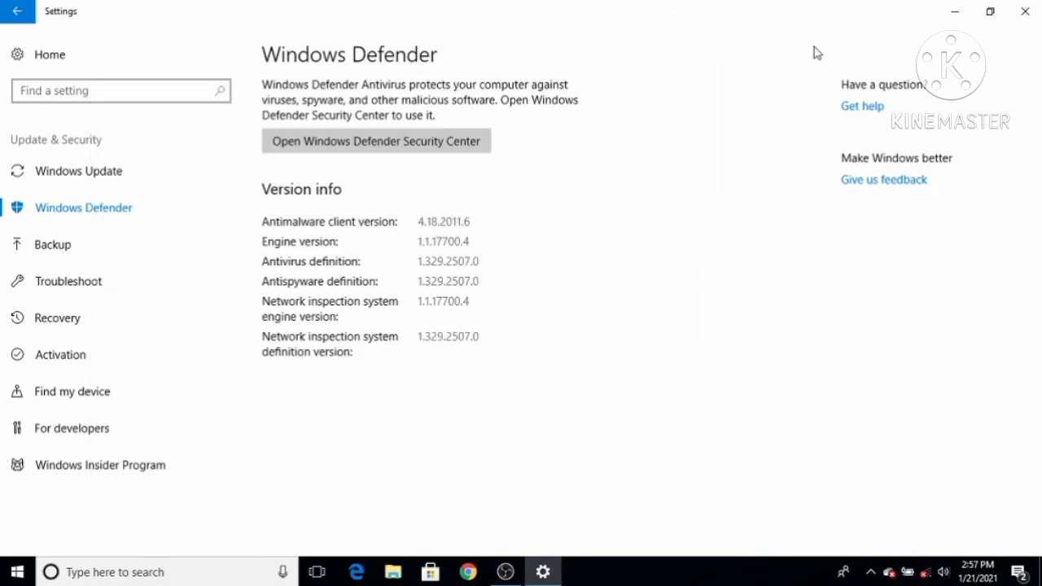
{"action": "left_click", "coordinate": [948, 14]}
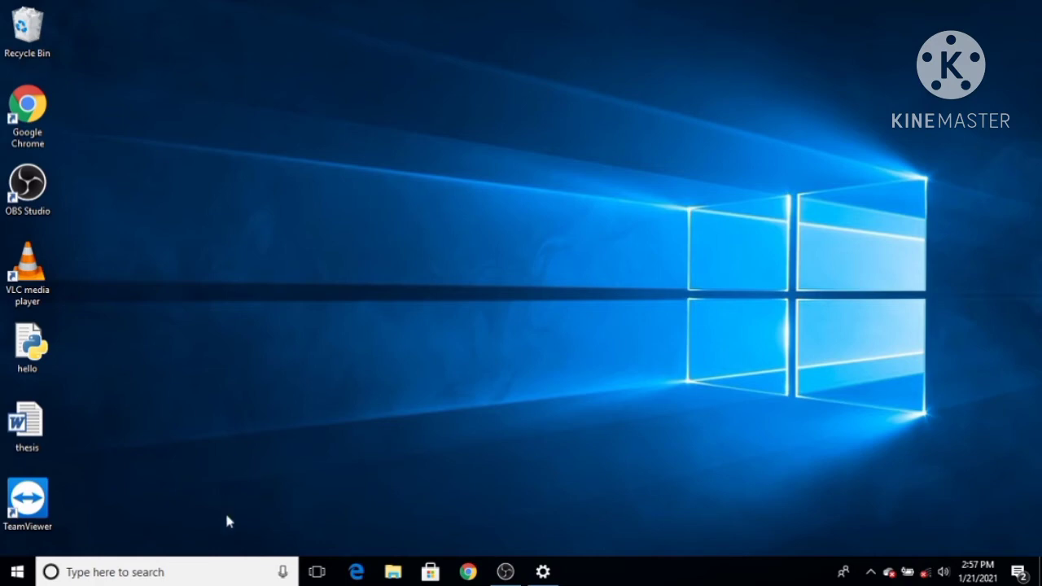
- Search Windows for 'regedit' and launch Registry Editor from the result
{"action": "left_click", "coordinate": [114, 572]}
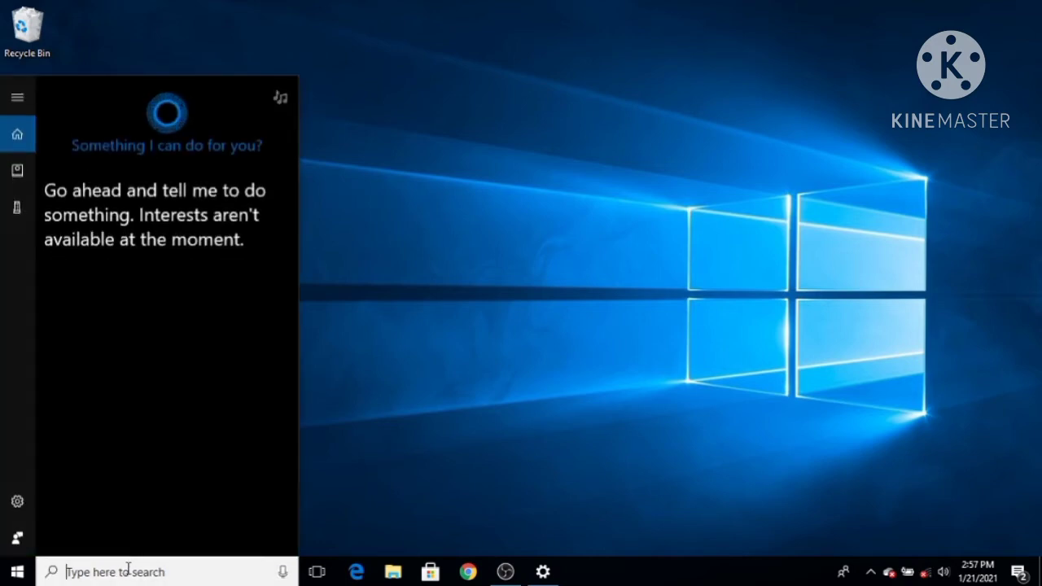
{"action": "type", "text": "reg"}
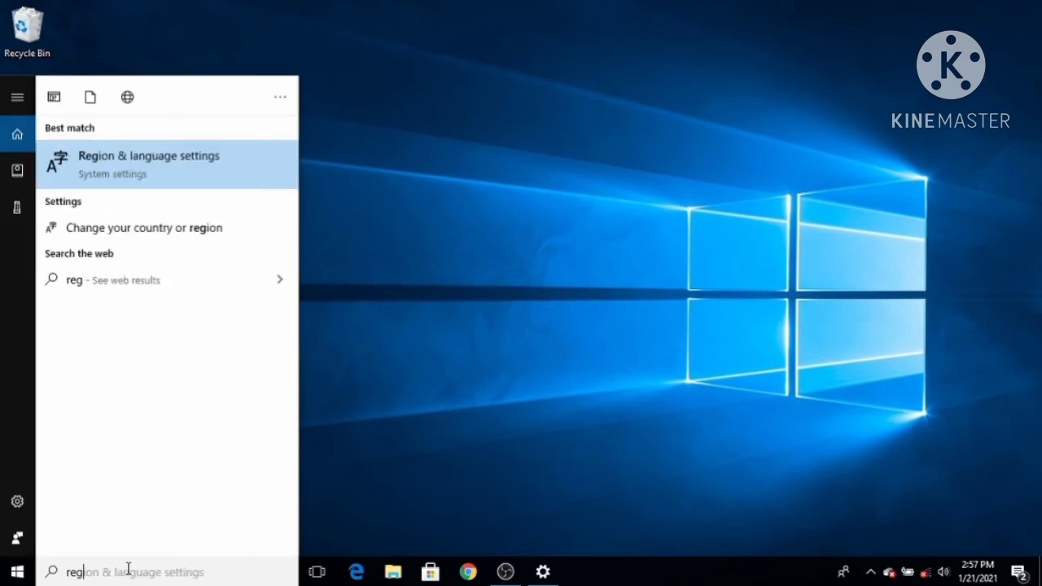
{"action": "type", "text": "edit"}
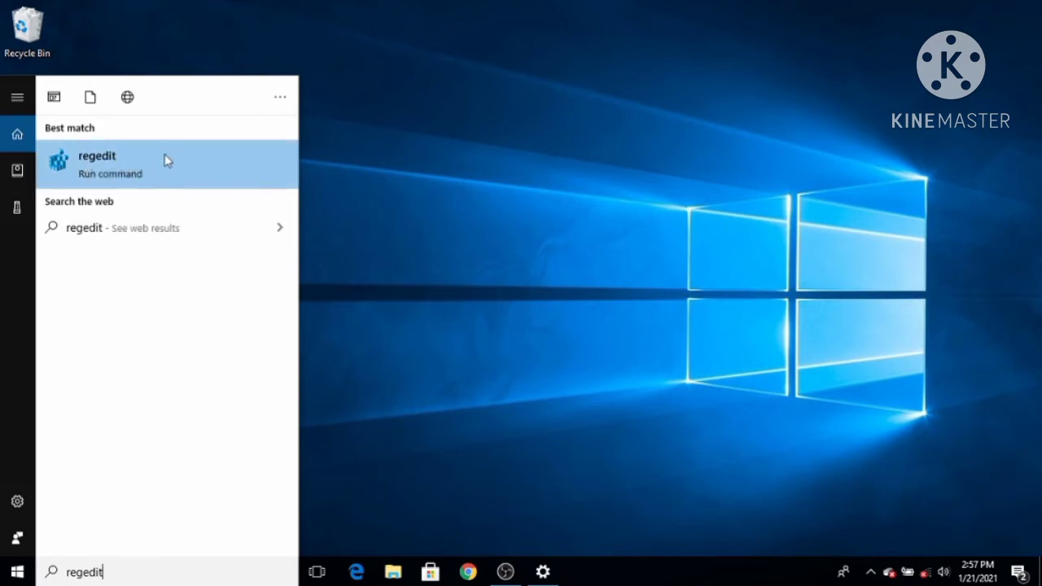
{"action": "left_click", "coordinate": [121, 166]}
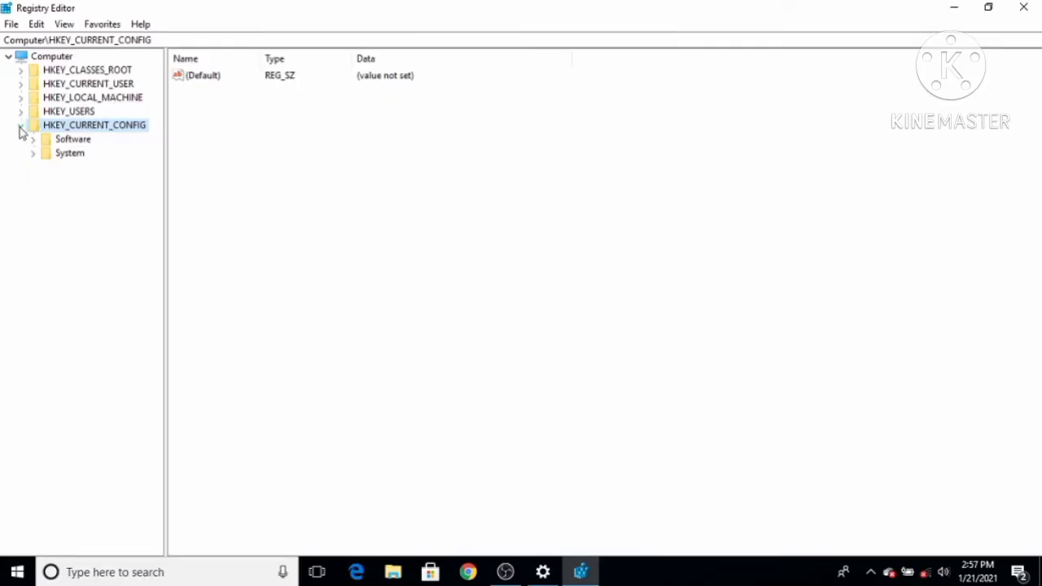
- Collapse HKEY_CURRENT_CONFIG, expand HKEY_LOCAL_MACHINE\SOFTWARE\Policies\Microsoft, and widen the tree pane
{"action": "left_click", "coordinate": [21, 126]}
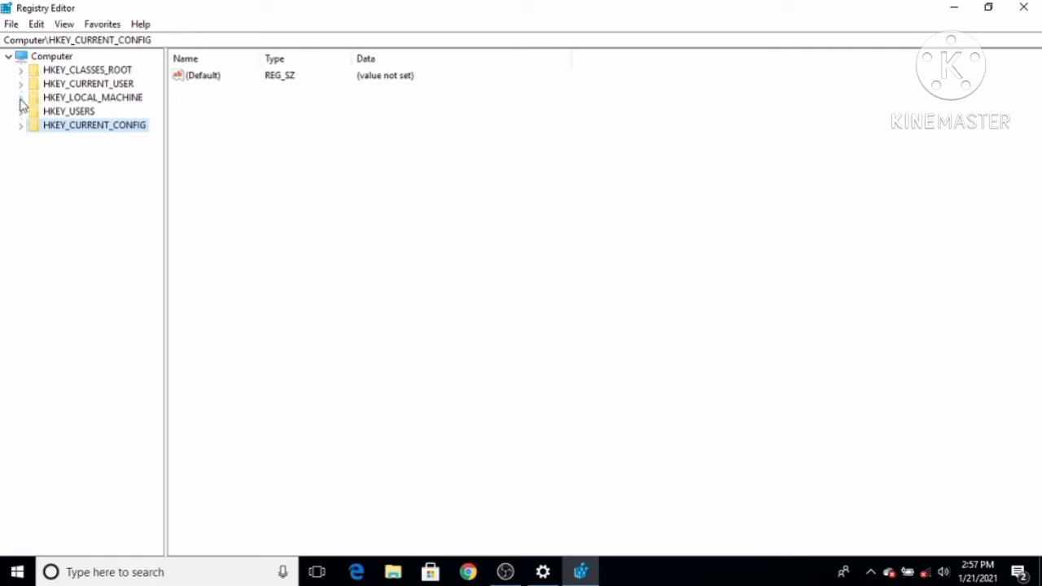
{"action": "left_click", "coordinate": [20, 98]}
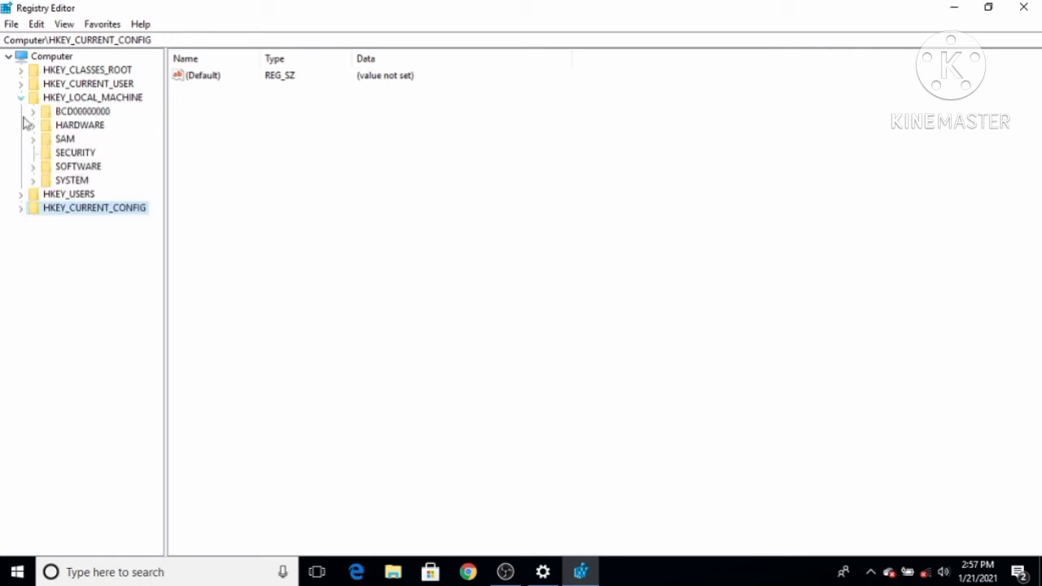
{"action": "left_click", "coordinate": [33, 168]}
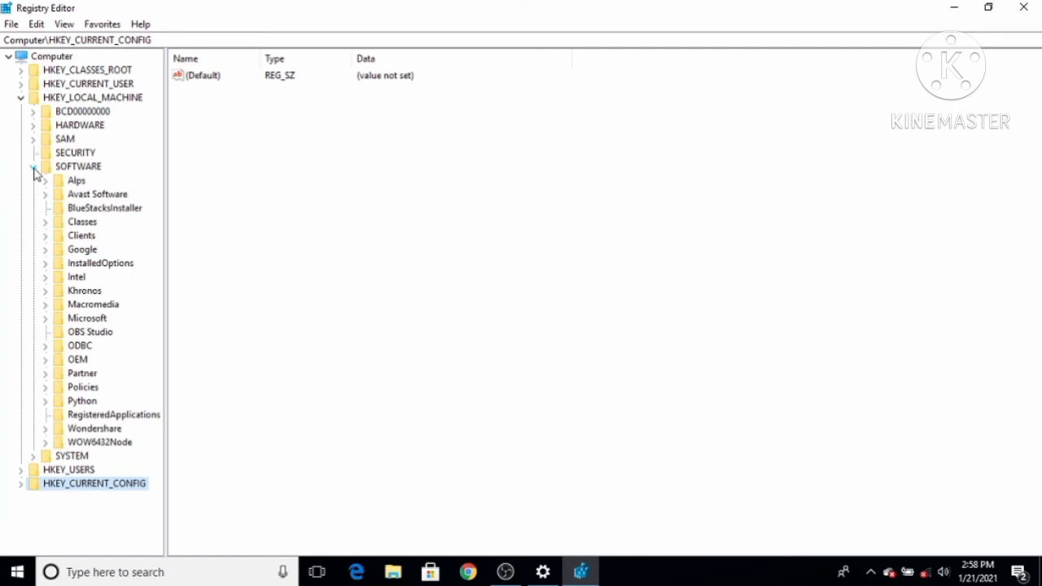
{"action": "left_click", "coordinate": [44, 389]}
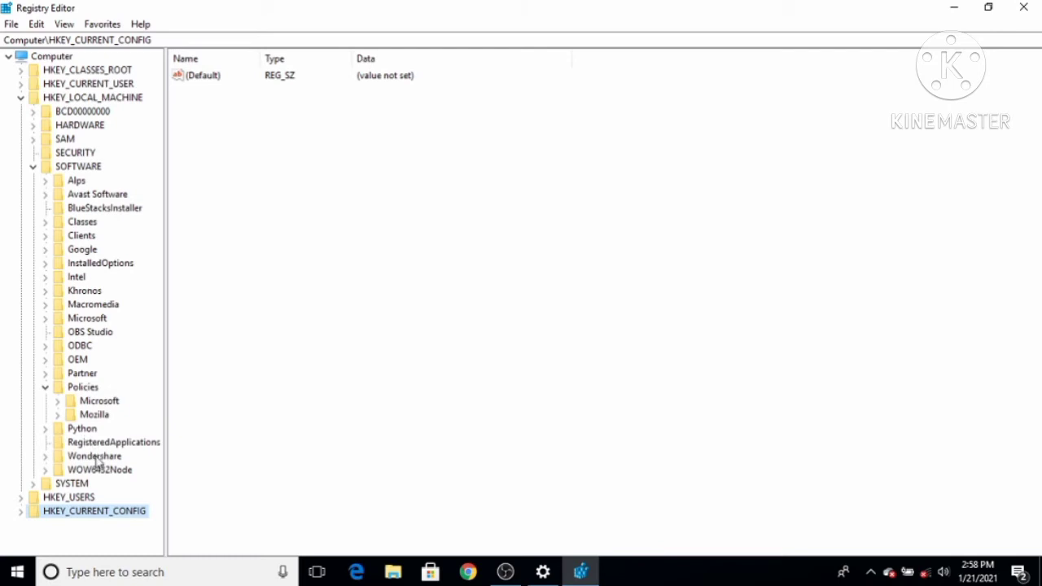
{"action": "left_click", "coordinate": [57, 403]}
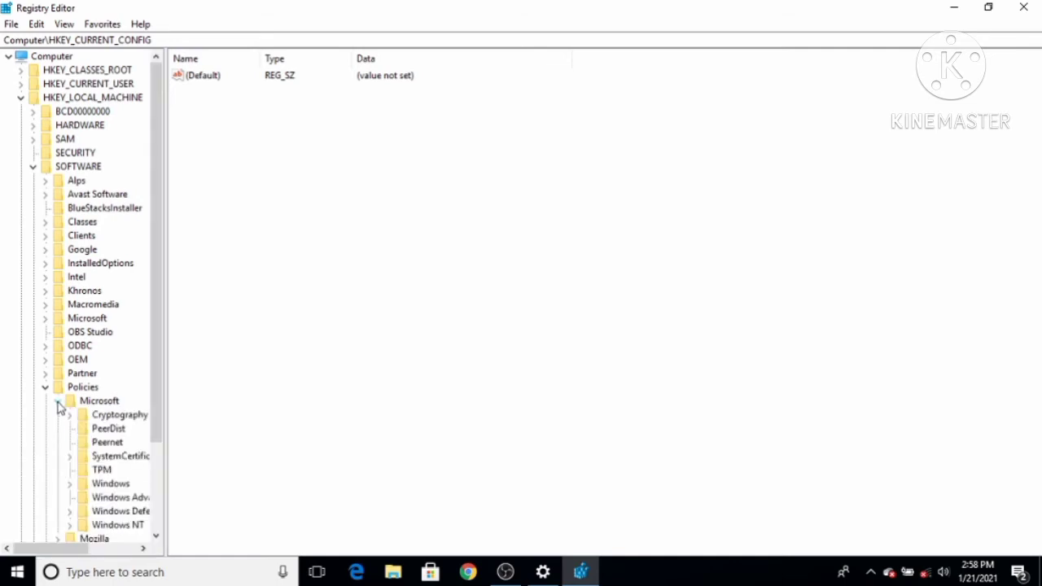
{"action": "scroll", "coordinate": [155, 401], "scroll_direction": "down", "scroll_amount": 2}
{"action": "left_click_drag", "start_coordinate": [165, 388], "coordinate": [268, 396]}
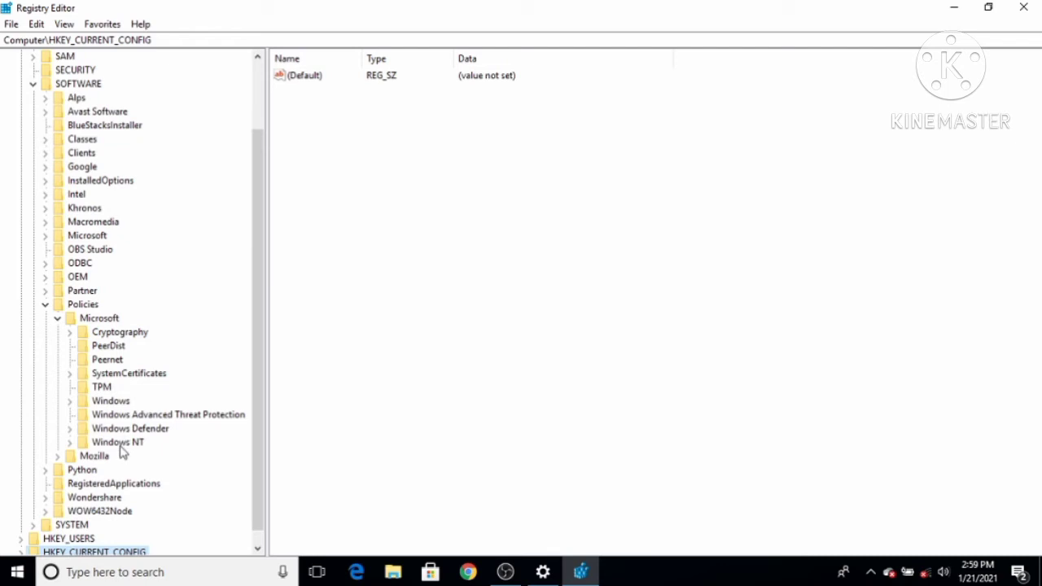
- Create a new DWORD (32-bit) Value in the Windows Defender key's values pane
{"action": "right_click", "coordinate": [312, 82]}
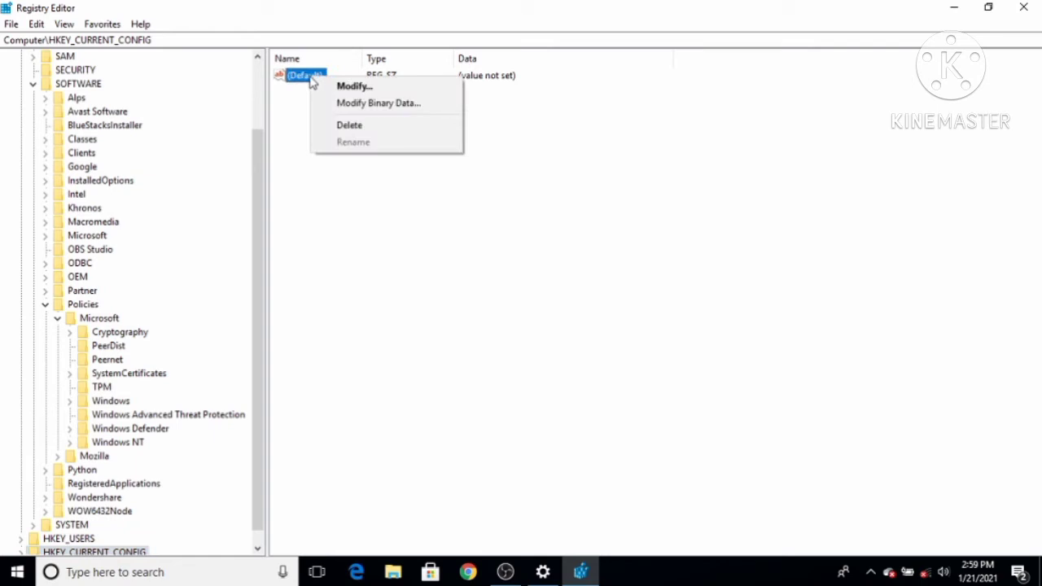
{"action": "left_click", "coordinate": [301, 104]}
{"action": "right_click", "coordinate": [371, 85]}
{"action": "mouse_move", "coordinate": [387, 89]}
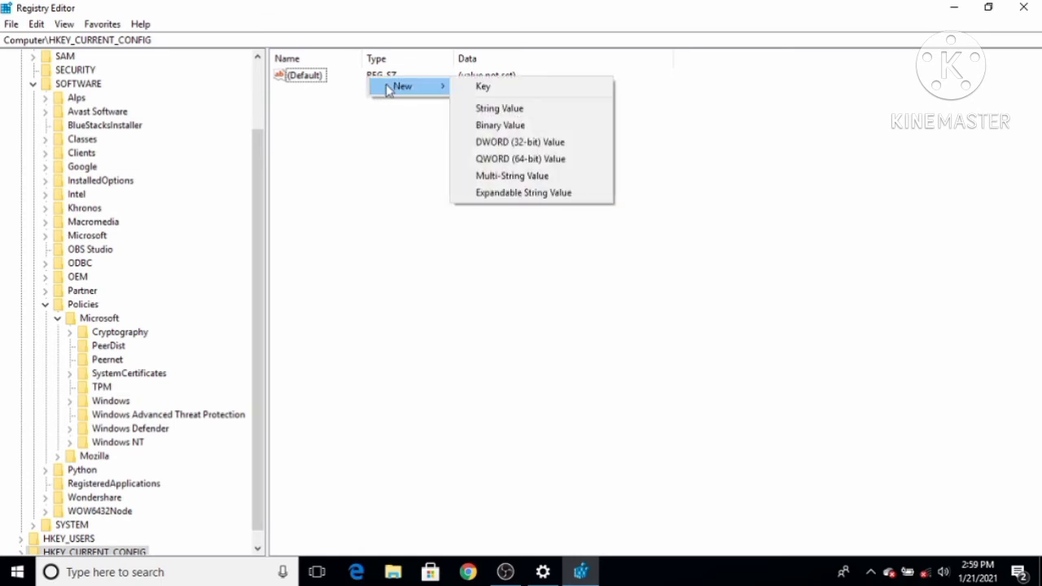
{"action": "left_click", "coordinate": [510, 144]}
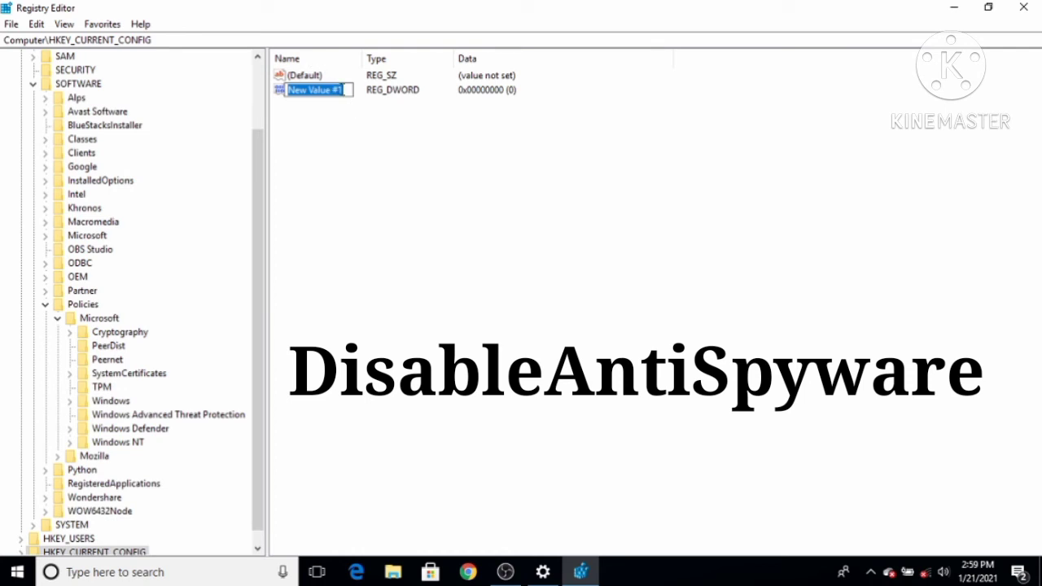
- Name the new value DisableAntiSpyware and select it
{"action": "type", "text": "DisableAntiSpyware"}
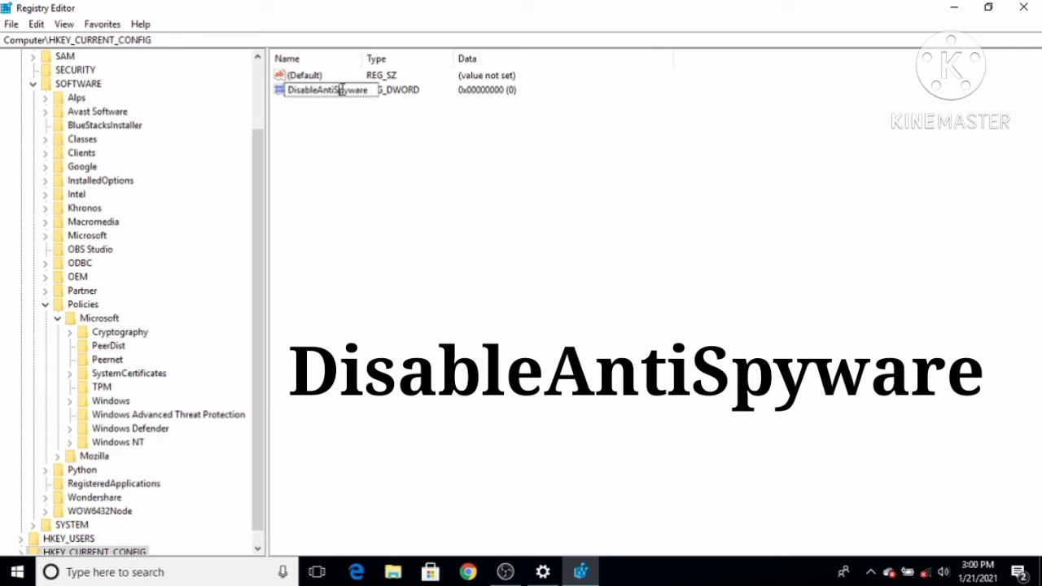
{"action": "key", "text": "Return"}
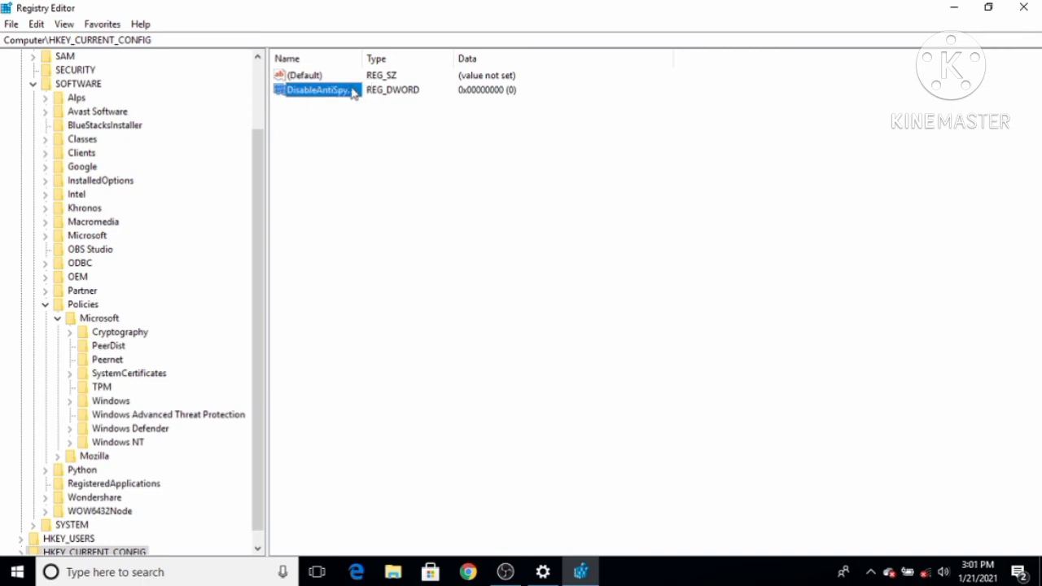
{"action": "left_click", "coordinate": [353, 136]}
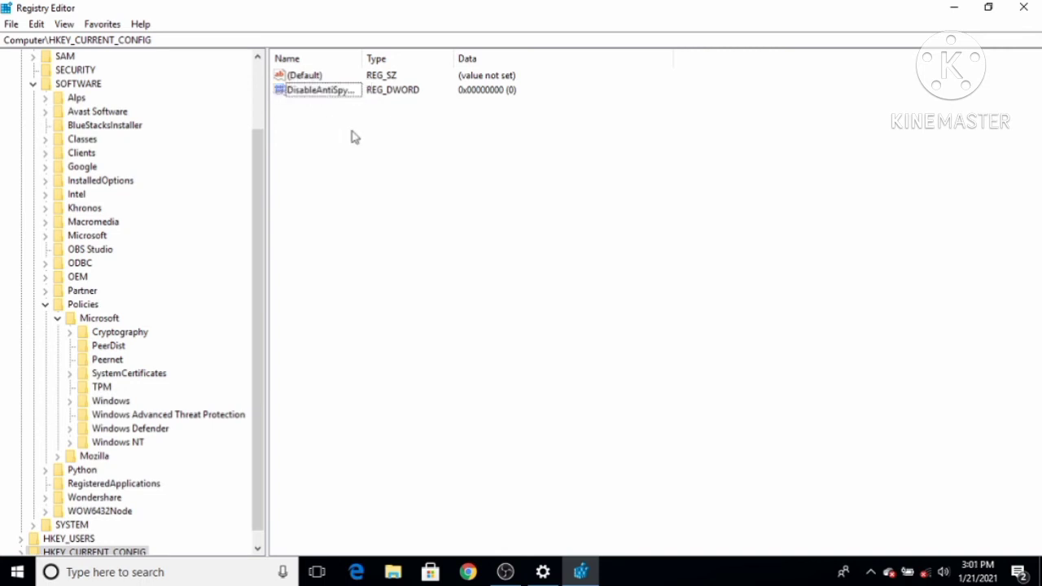
{"action": "left_click", "coordinate": [320, 95]}
- Change DisableAntiSpyware's value data to 1, confirm, and reopen it to verify
{"action": "double_click", "coordinate": [320, 95]}
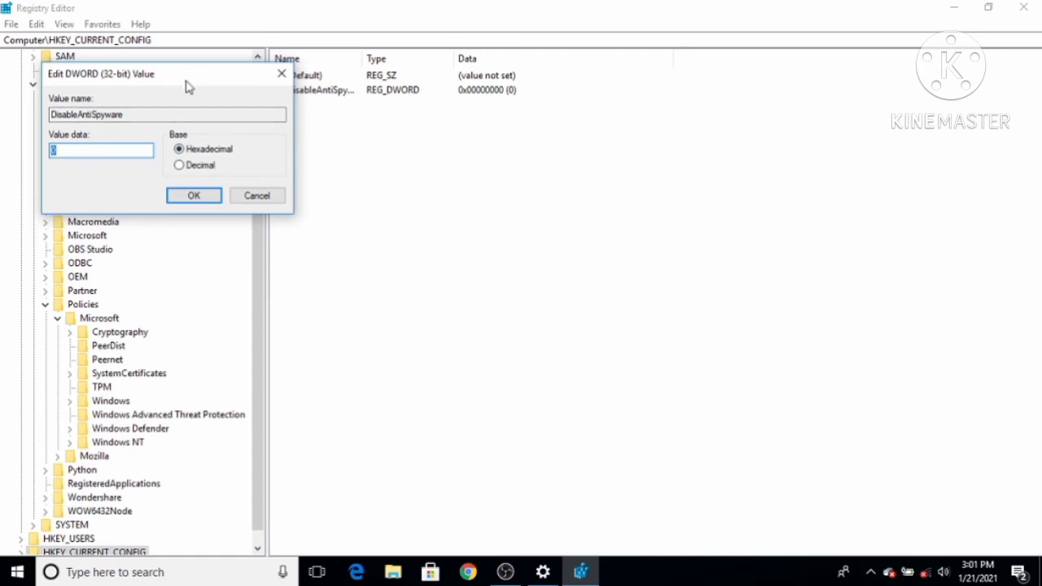
{"action": "left_click", "coordinate": [117, 150]}
{"action": "type", "text": "1"}
{"action": "left_click", "coordinate": [193, 197]}
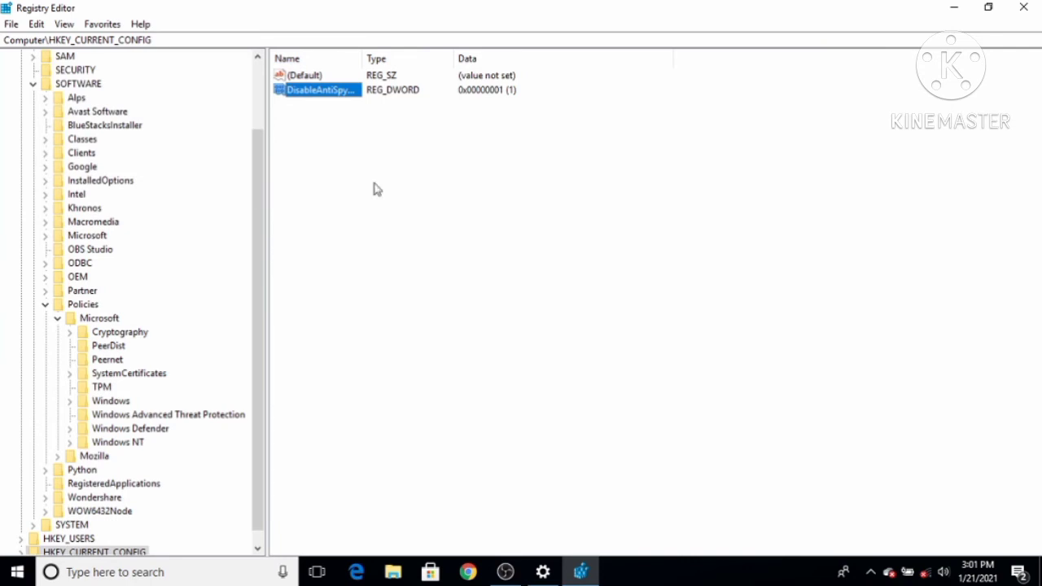
{"action": "double_click", "coordinate": [308, 96]}
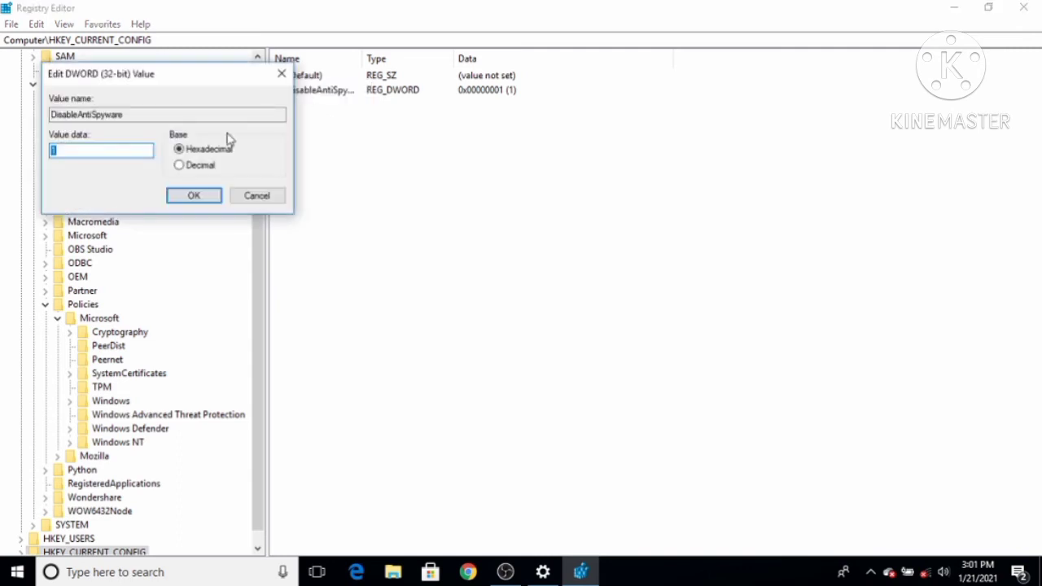
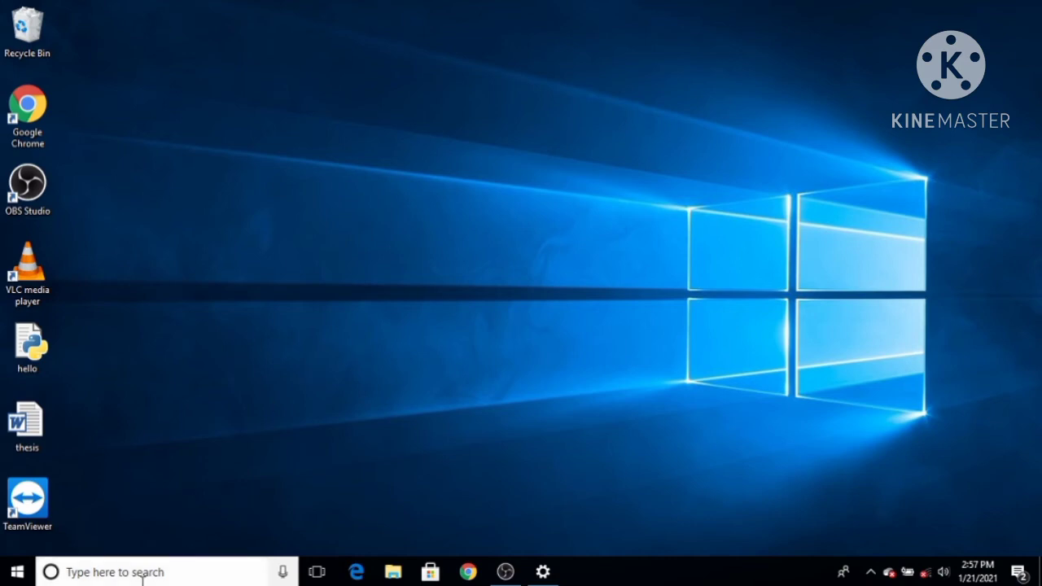
- Search Windows for 'regedit' and launch the Registry Editor
{"action": "left_click", "coordinate": [104, 575]}
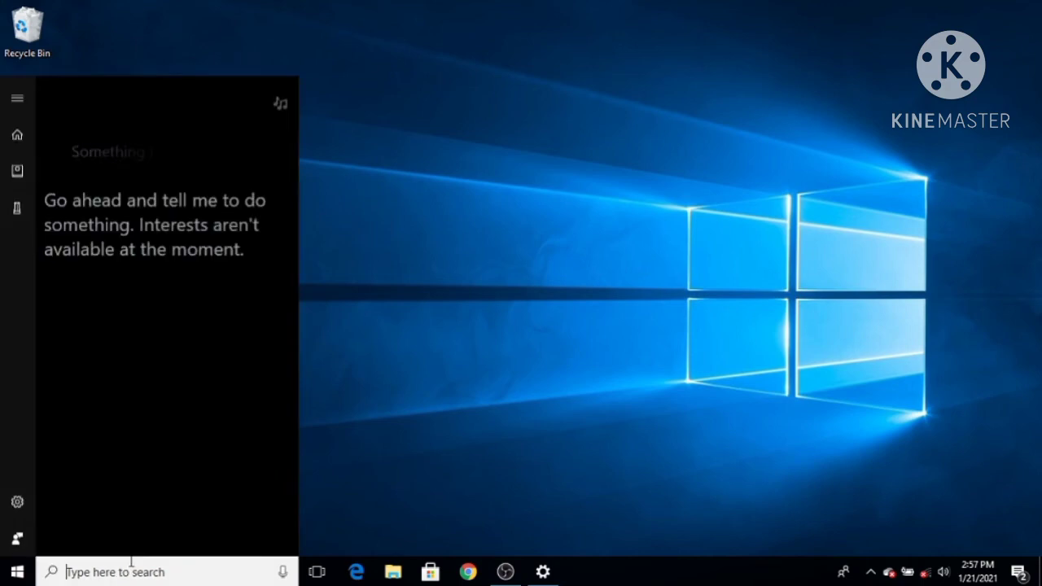
{"action": "type", "text": "reg"}
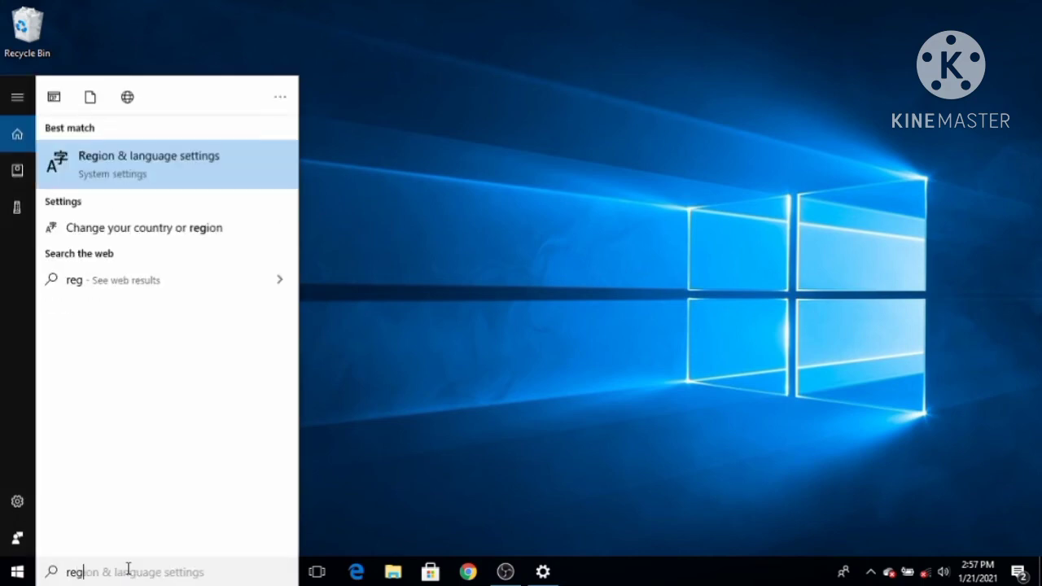
{"action": "type", "text": "edit"}
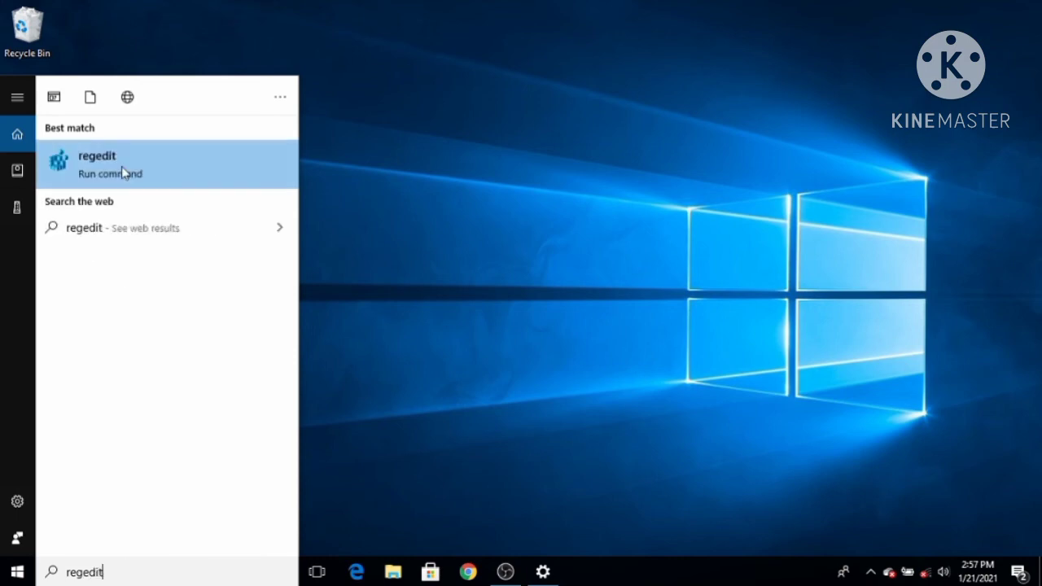
{"action": "left_click", "coordinate": [122, 166]}
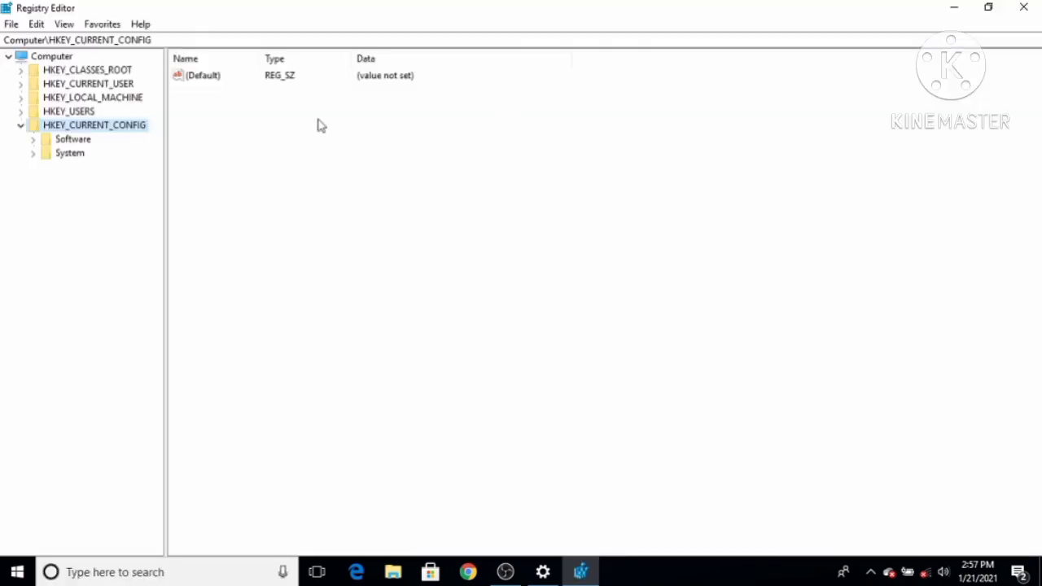
- Expand HKEY_LOCAL_MACHINE > SOFTWARE > Policies > Microsoft in the key tree
{"action": "left_click", "coordinate": [21, 126]}
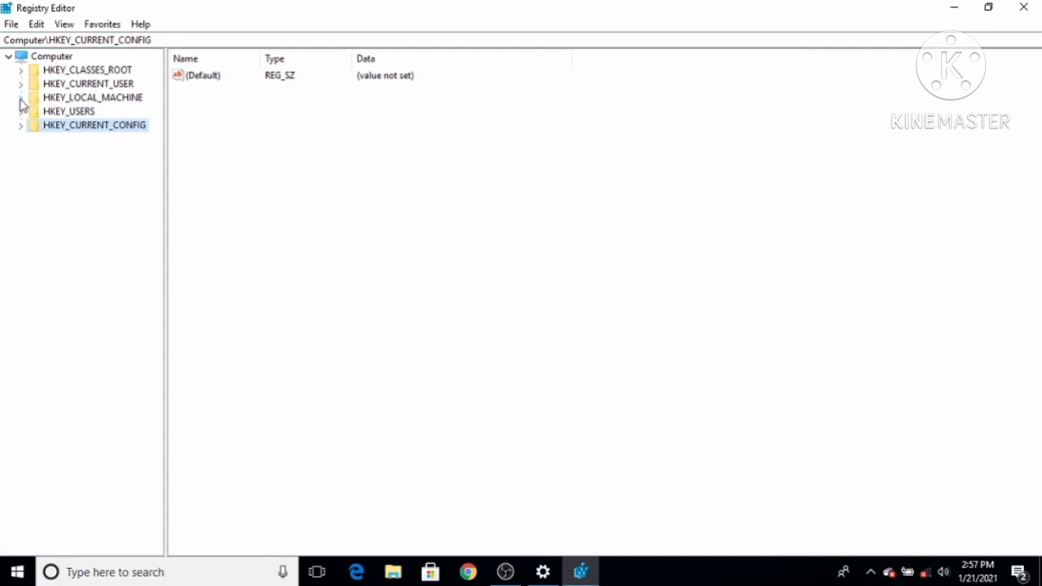
{"action": "left_click", "coordinate": [20, 98]}
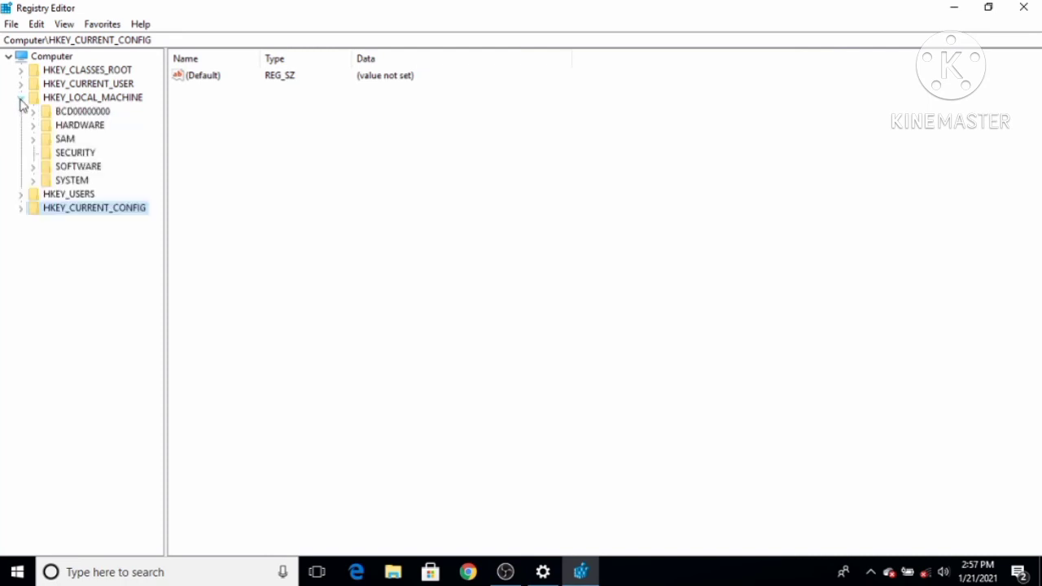
{"action": "left_click", "coordinate": [34, 167]}
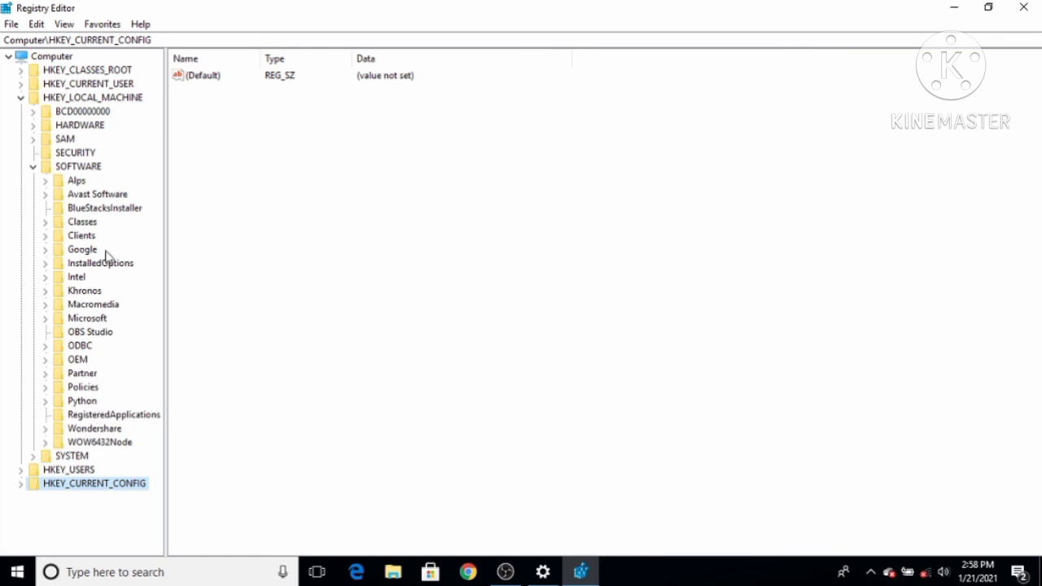
{"action": "left_click", "coordinate": [45, 388]}
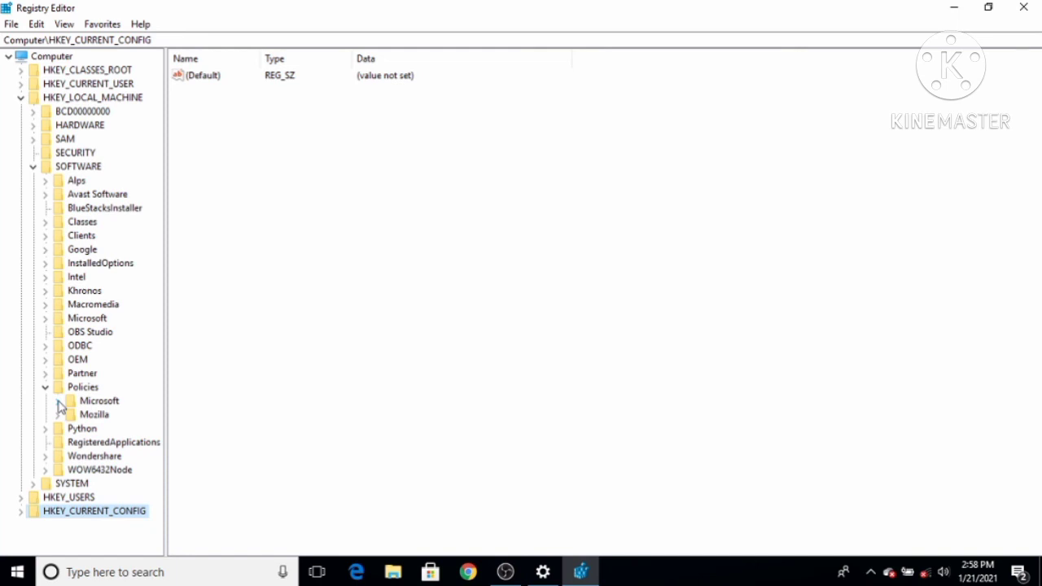
{"action": "left_click", "coordinate": [57, 403]}
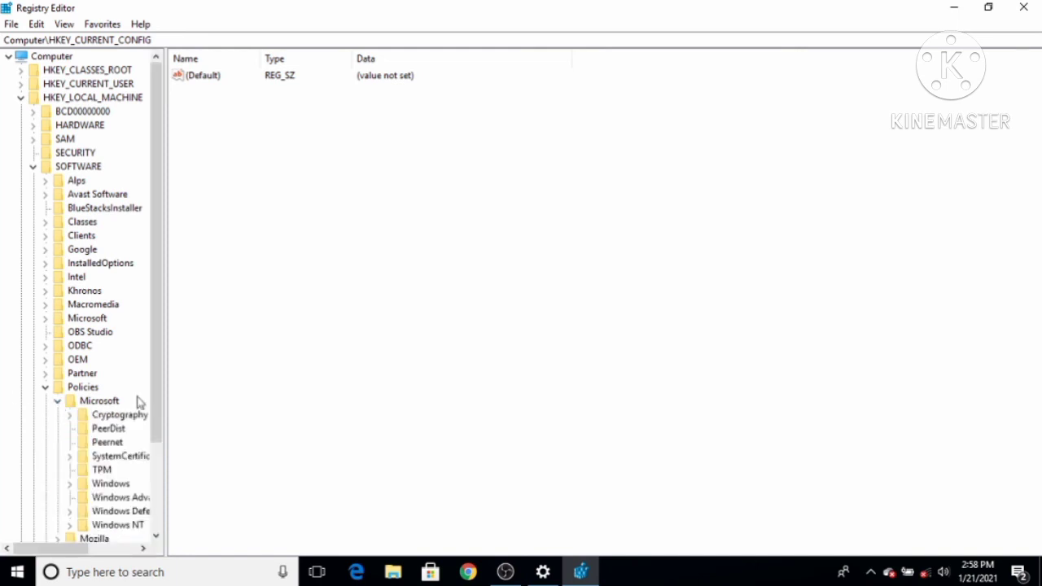
- Widen the tree pane and bring up the New value menu in the right pane
{"action": "left_click_drag", "start_coordinate": [165, 394], "coordinate": [267, 394]}
{"action": "scroll", "coordinate": [139, 430], "scroll_direction": "down", "scroll_amount": 2}
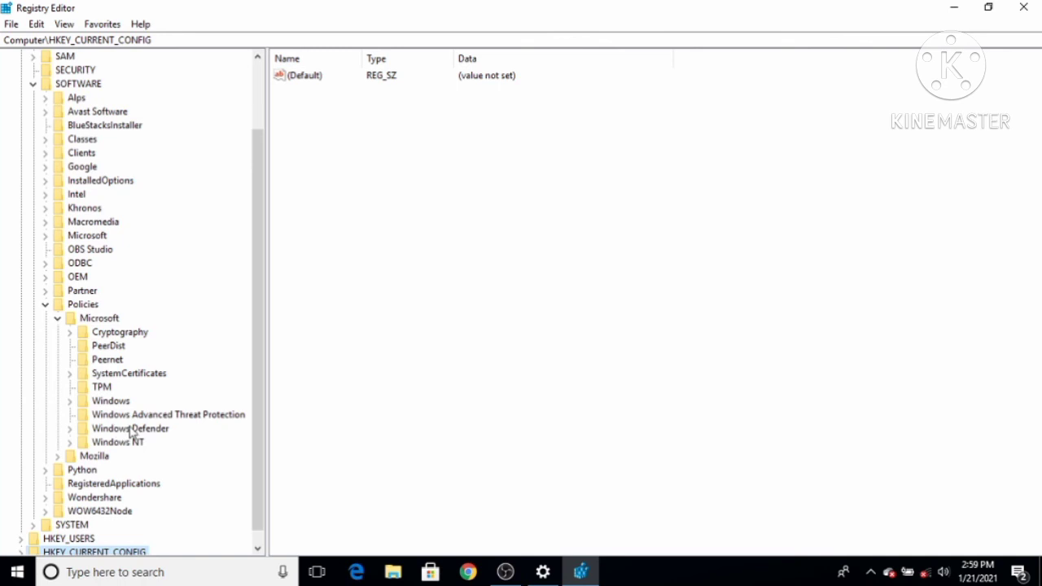
{"action": "right_click", "coordinate": [368, 78]}
{"action": "mouse_move", "coordinate": [390, 88]}
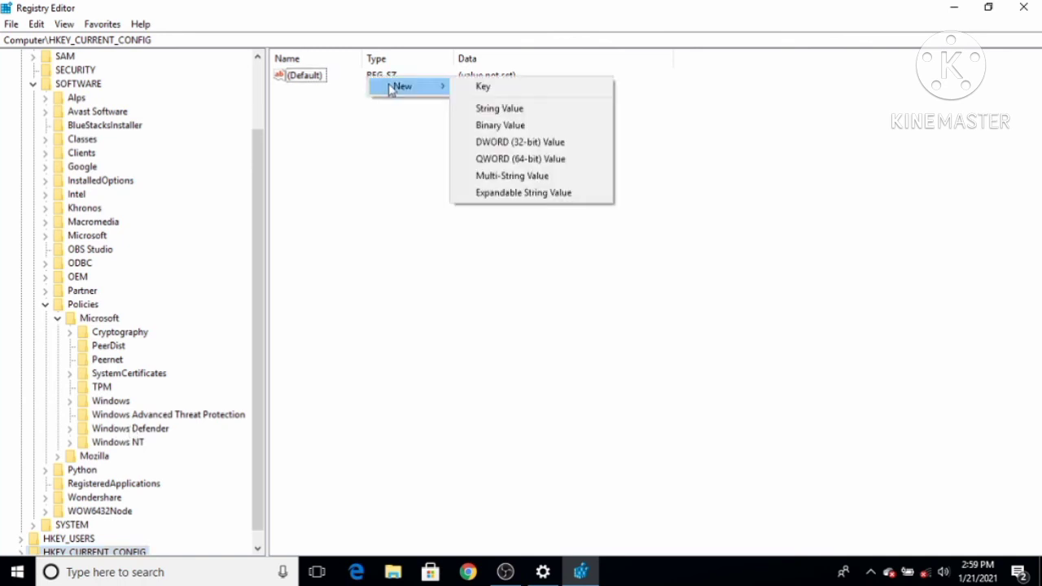
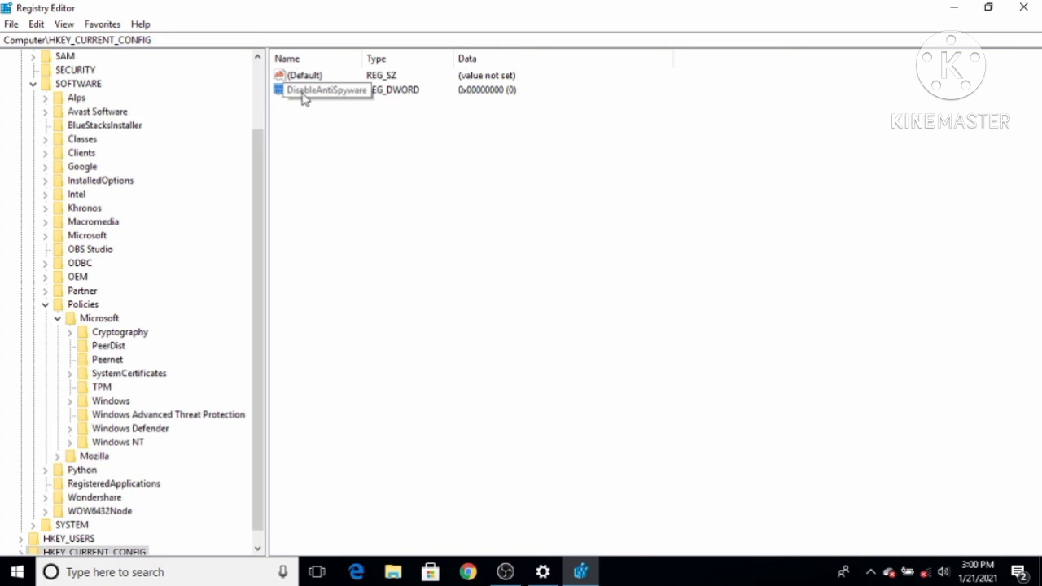
- Commit the DWORD name DisableAntiSpyware and change its value data from 0 to 1
{"action": "key", "text": "Return"}
{"action": "left_click", "coordinate": [321, 95]}
{"action": "double_click", "coordinate": [321, 95]}
{"action": "type", "text": "1"}
{"action": "key", "text": "Return"}
- Verify DisableAntiSpyware reads 1 in the Edit DWORD dialog, then exit Registry Editor
{"action": "double_click", "coordinate": [307, 97]}
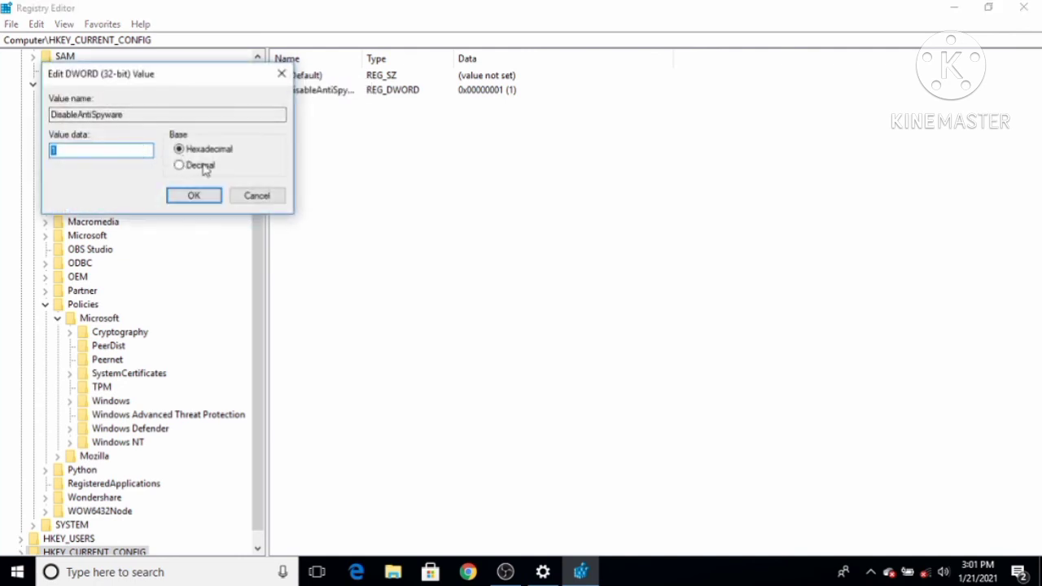
{"action": "left_click", "coordinate": [194, 196]}
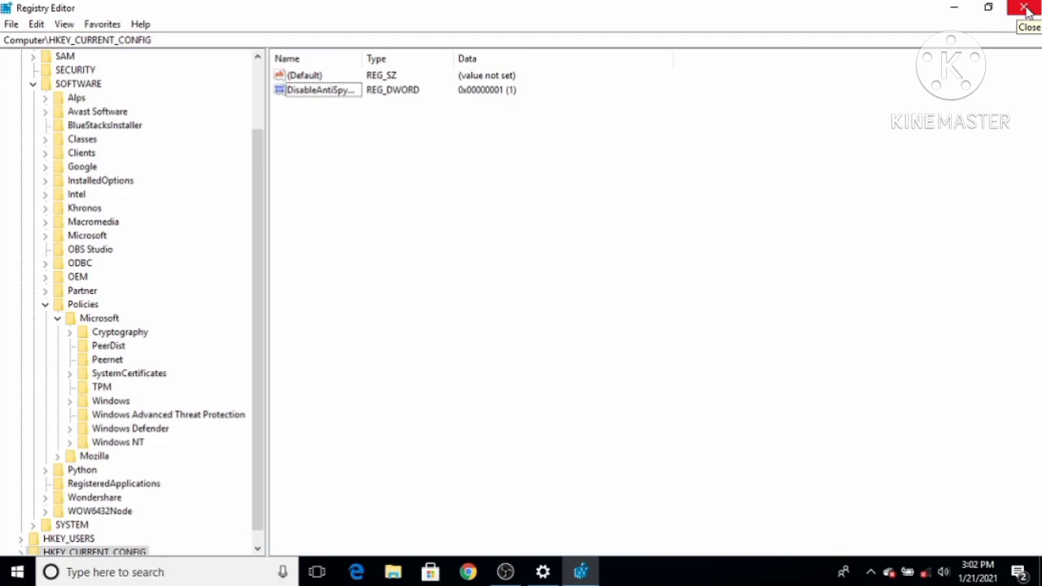
{"action": "left_click", "coordinate": [1025, 10]}
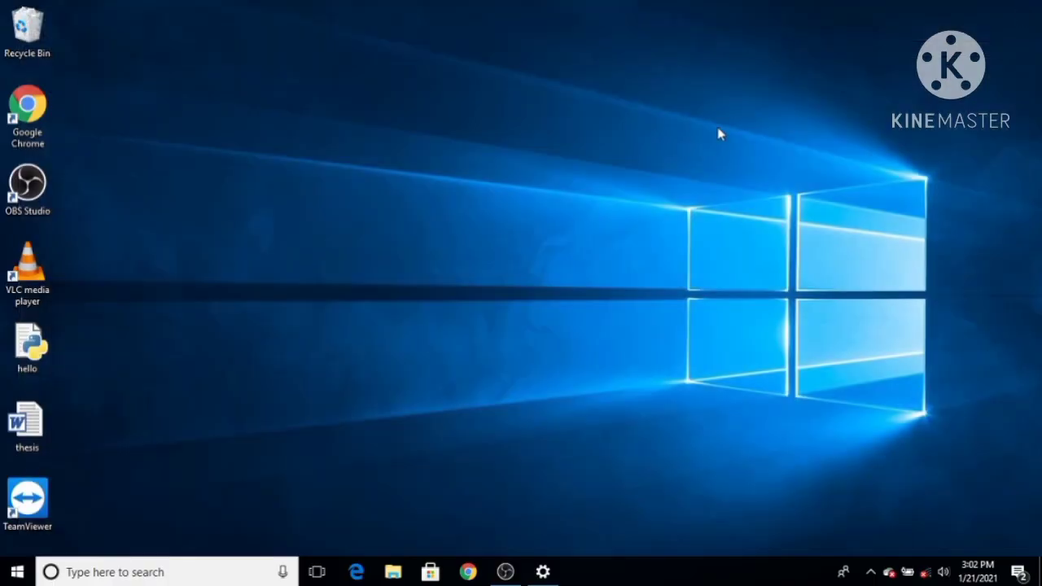